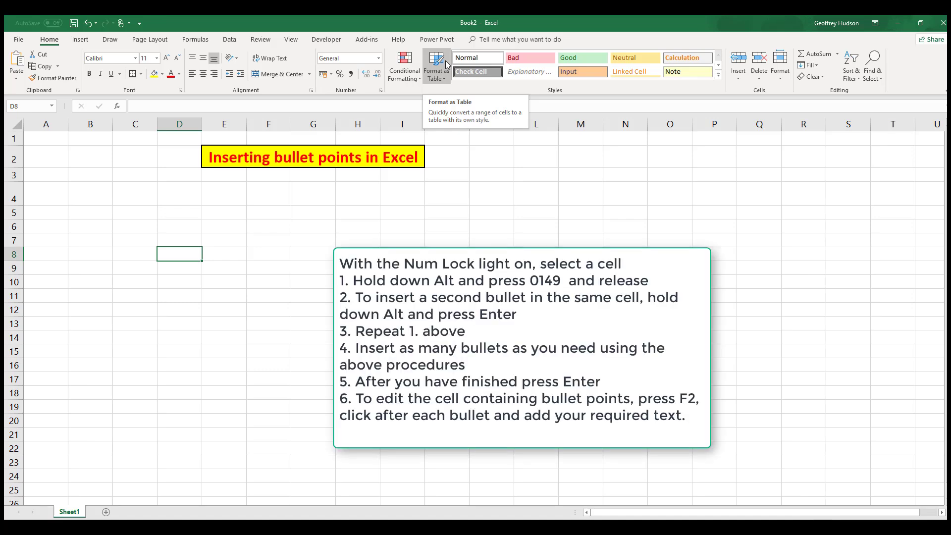
# - Enter two bullet characters (Alt+0149) on separate lines in cell D8
pyautogui.click(180, 256)
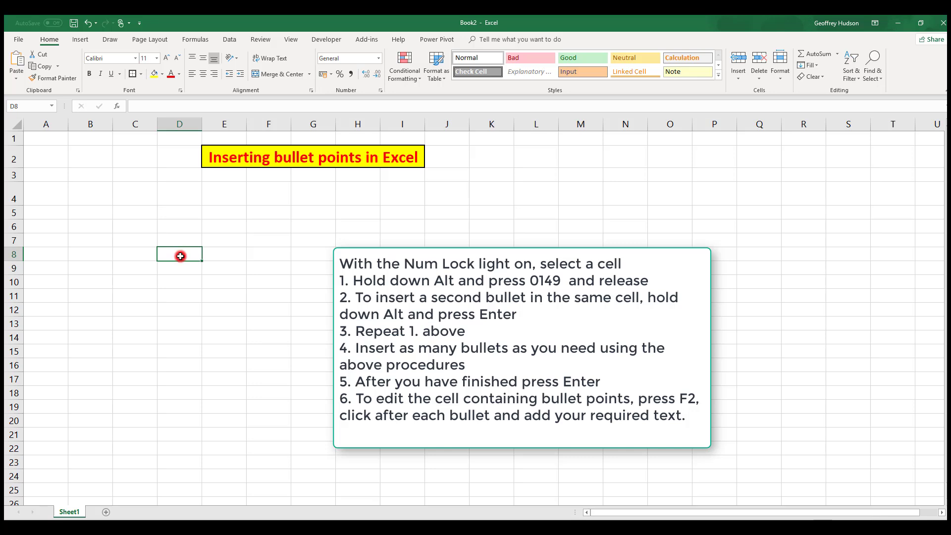
pyautogui.doubleClick(180, 256)
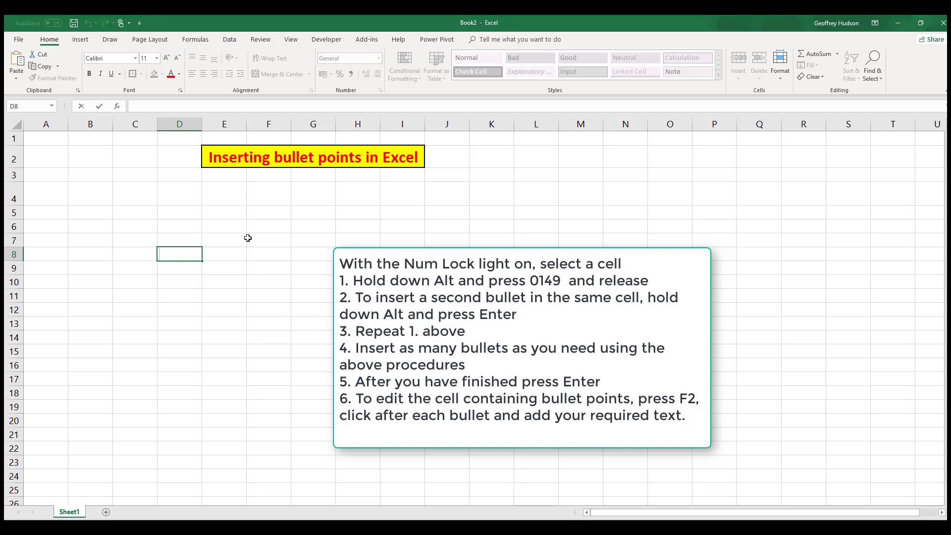
pyautogui.write('•')
pyautogui.press('alt')
pyautogui.hotkey('alt', 'Return')
pyautogui.write('•')
pyautogui.press('Return')
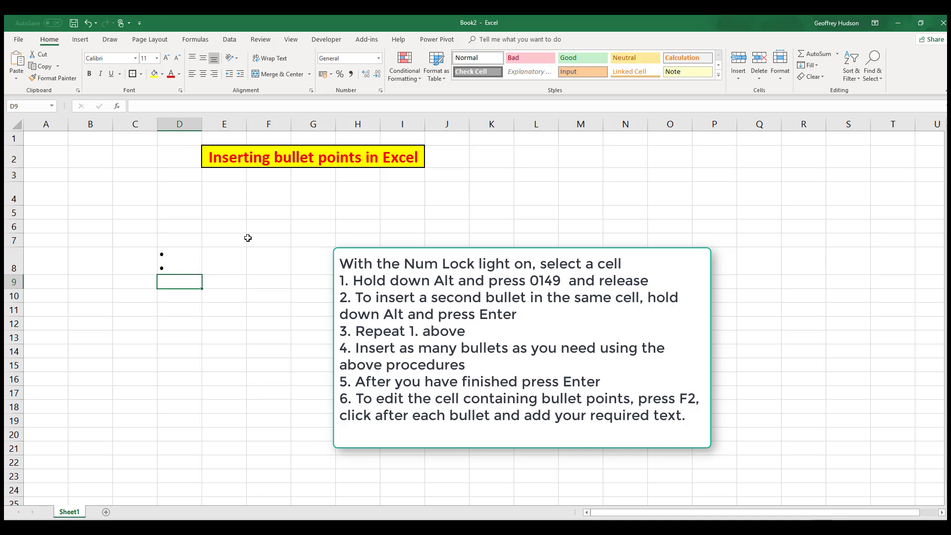
# - Add the labels Dog and Cat after the two bullets in D8 and commit the entry
pyautogui.click(185, 260)
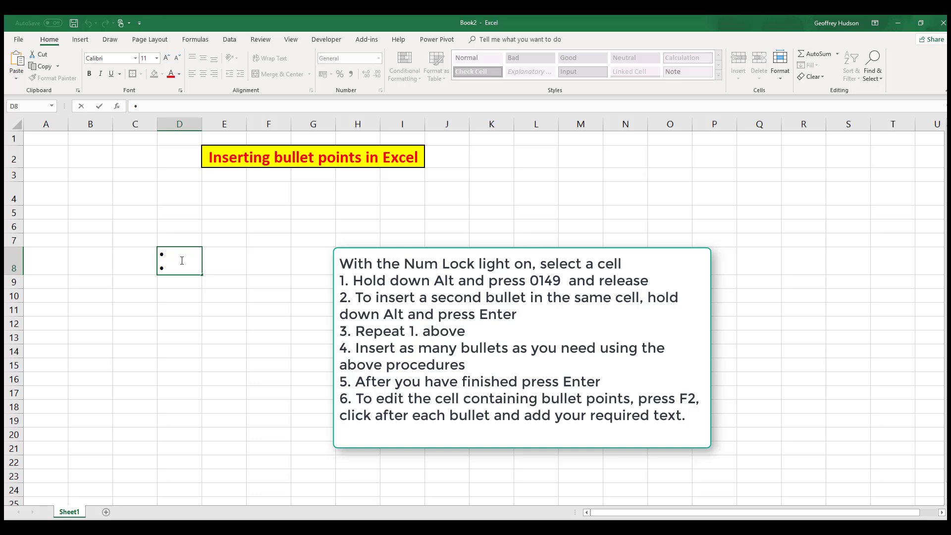
pyautogui.click(171, 253)
pyautogui.write('Dog')
pyautogui.click(173, 266)
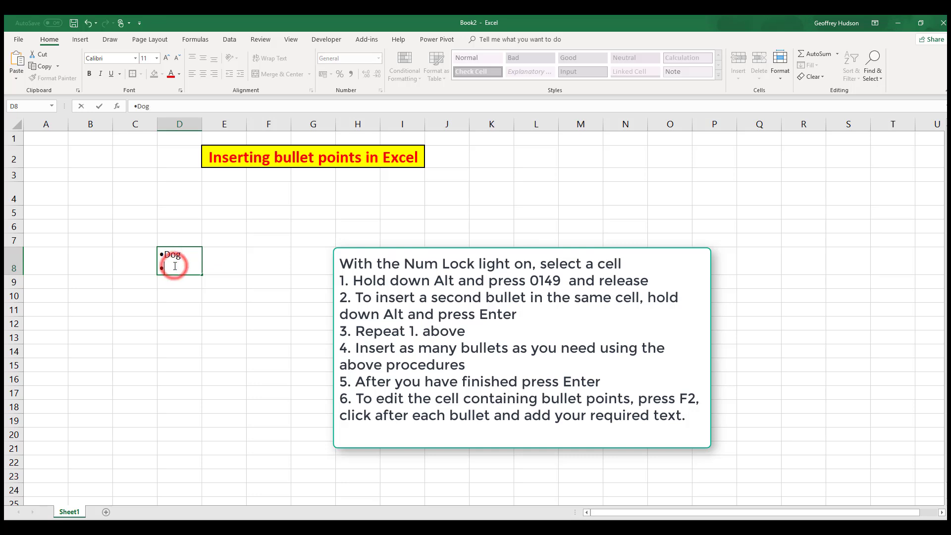
pyautogui.write('C')
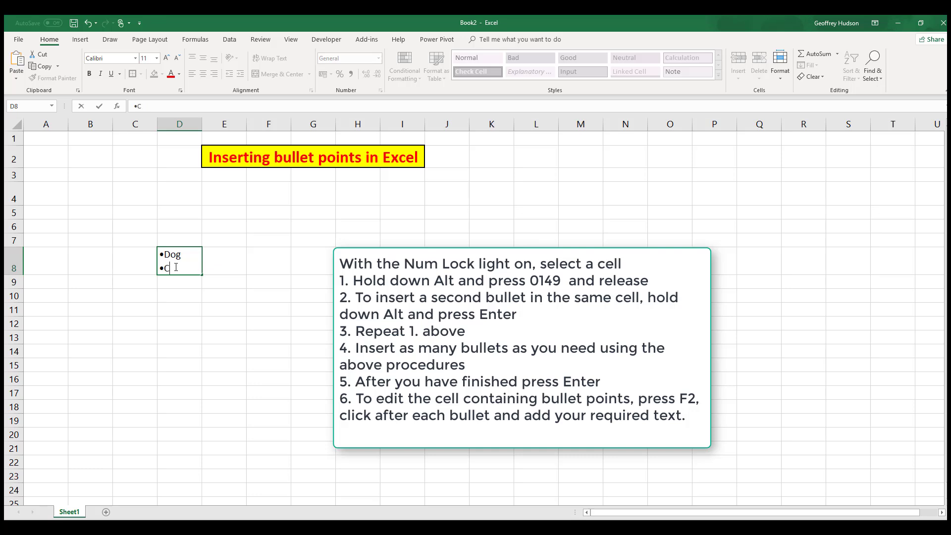
pyautogui.write('at')
pyautogui.press('Return')
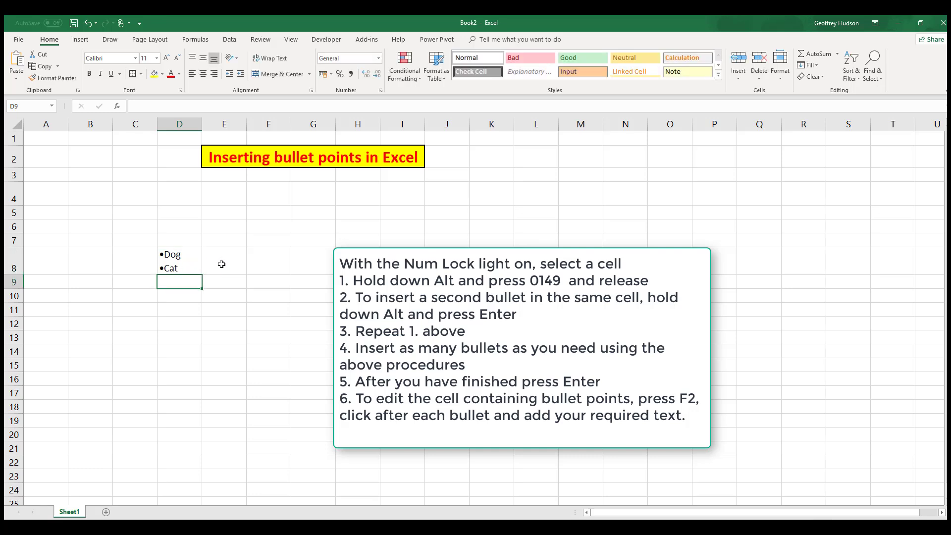